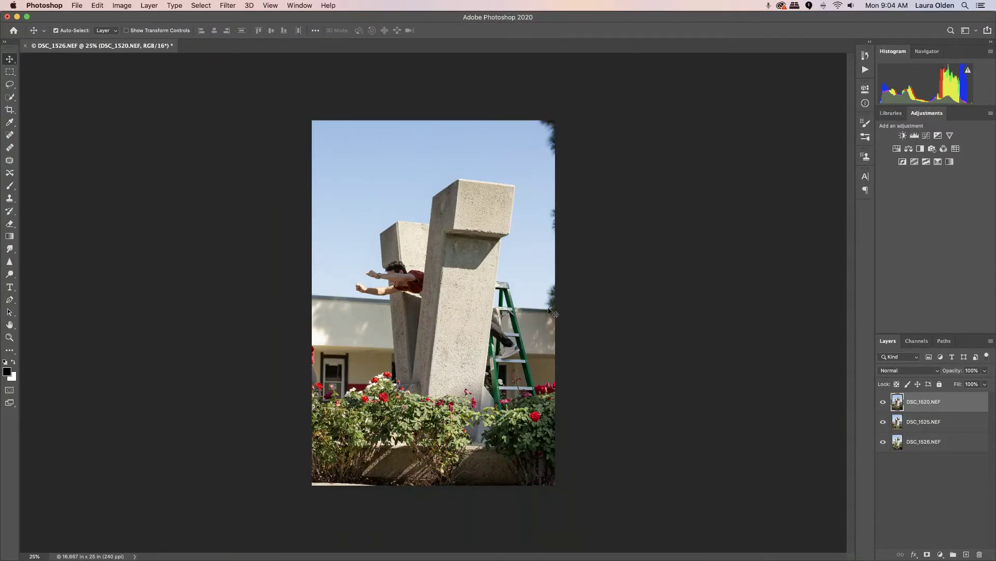
# - Hide and reshow DSC_1520 and DSC_1525 to check each photo, then select all three layers
pyautogui.click(883, 401)
pyautogui.click(883, 422)
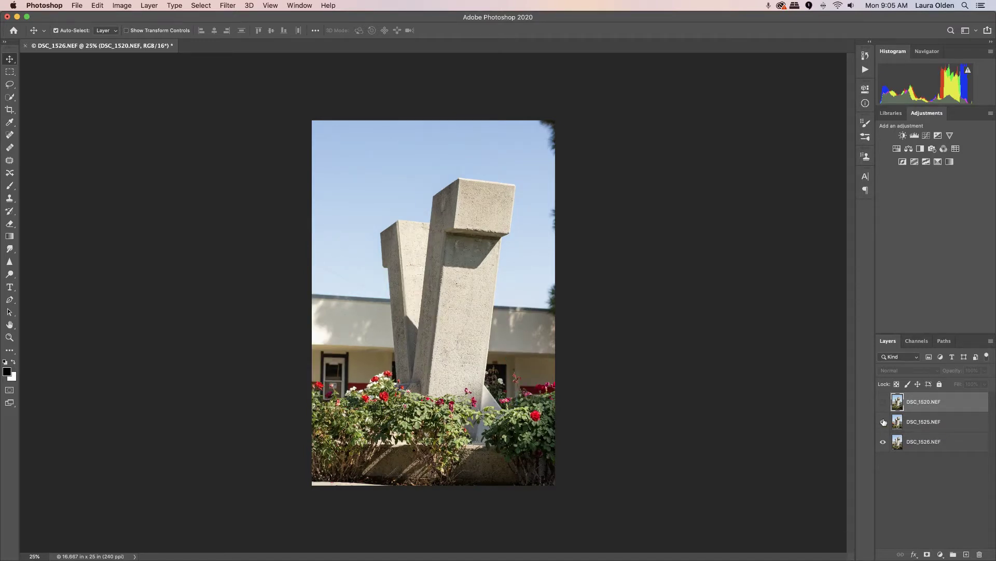
pyautogui.click(883, 422)
pyautogui.click(883, 401)
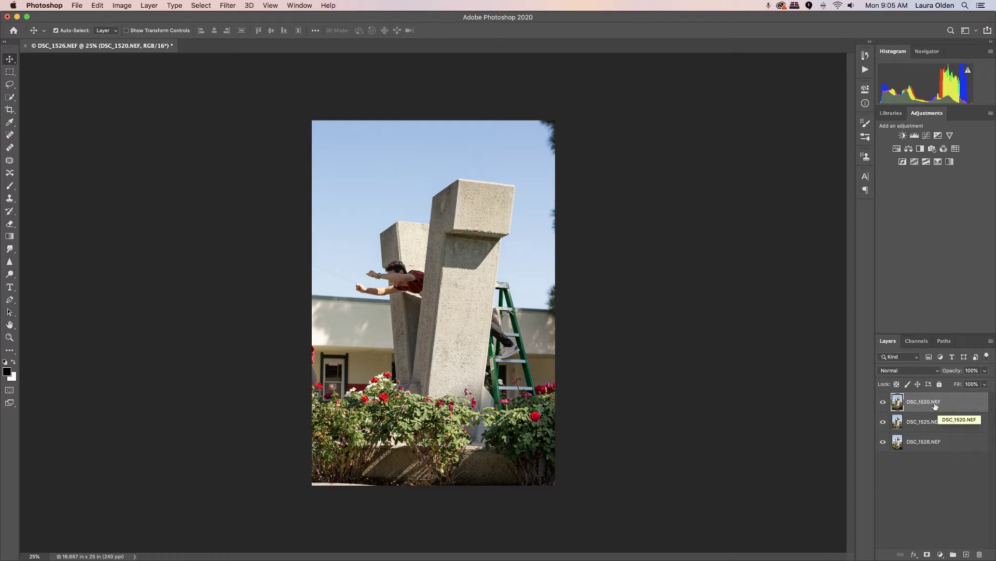
pyautogui.keyDown('shift'); pyautogui.click(934, 442); pyautogui.keyUp('shift')
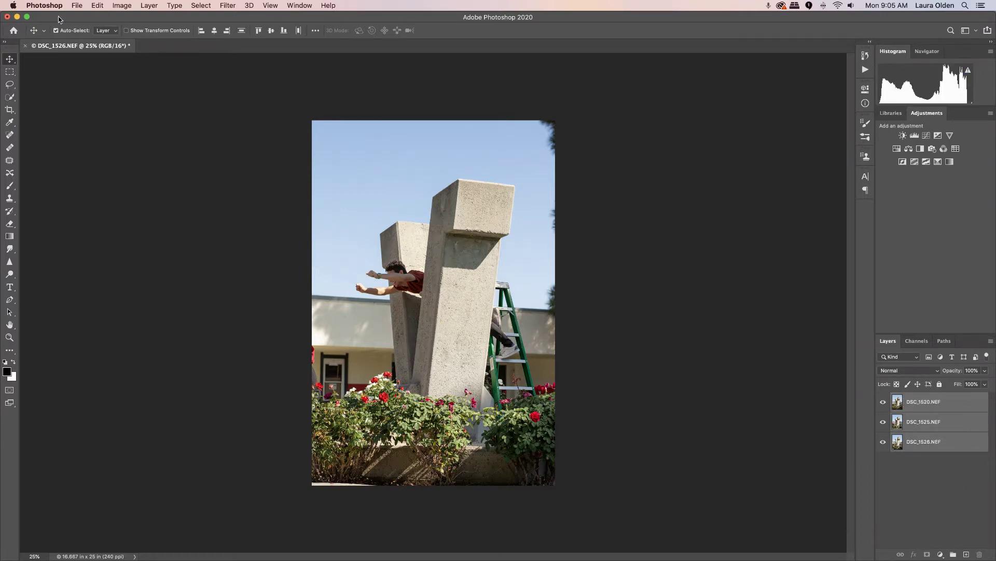
# - Run Edit > Auto-Align Layers on the three photos with Projection left on Auto
pyautogui.click(76, 7)
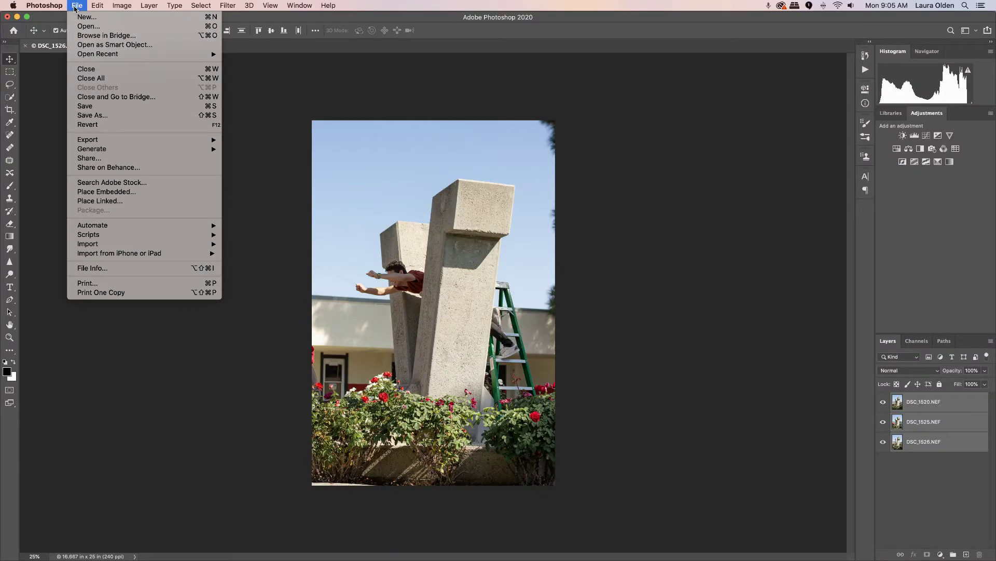
pyautogui.moveTo(91, 8)
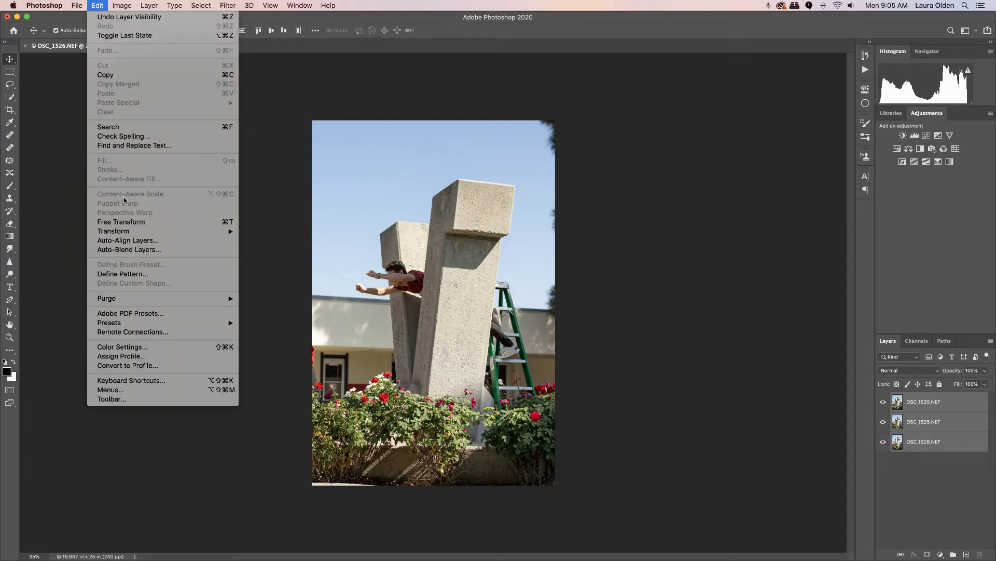
pyautogui.click(155, 241)
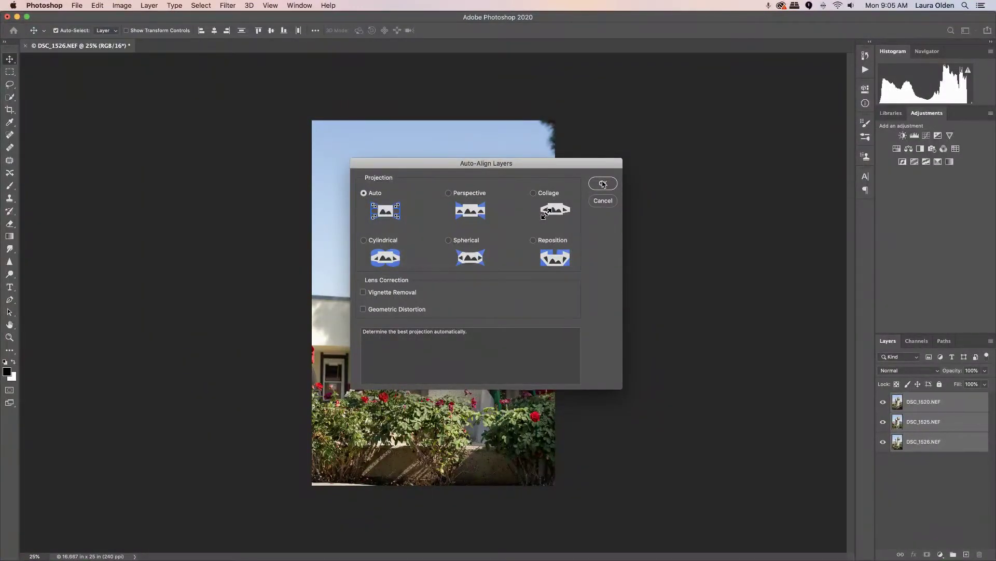
pyautogui.click(603, 183)
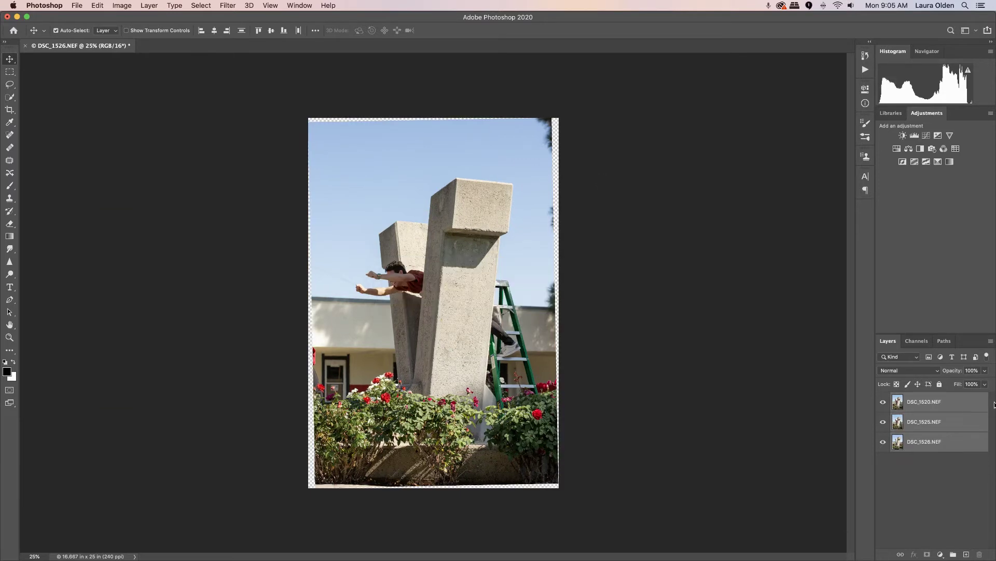
# - Toggle DSC_1520 and DSC_1525 visibility to compare their alignment
pyautogui.click(882, 401)
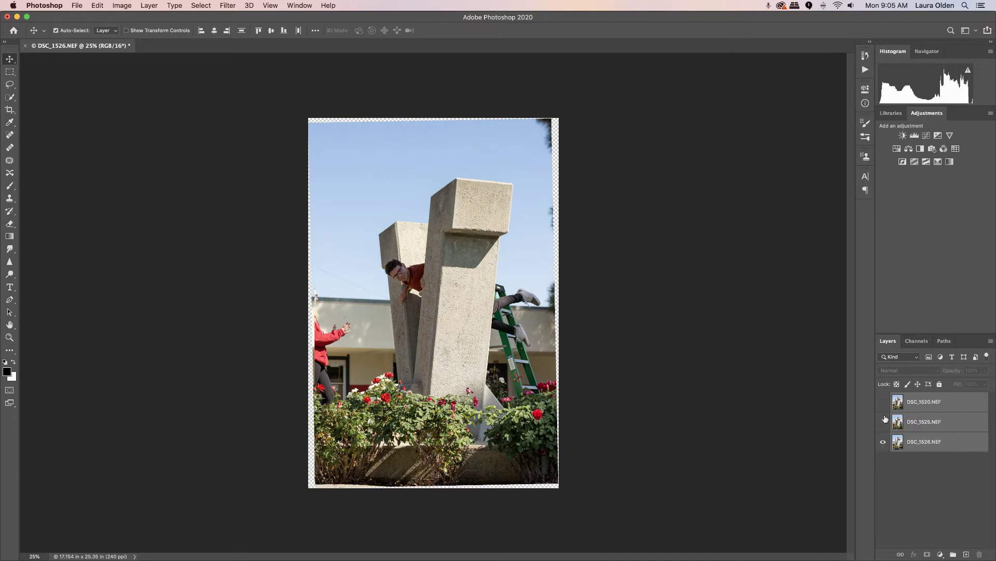
pyautogui.click(884, 421)
pyautogui.click(883, 401)
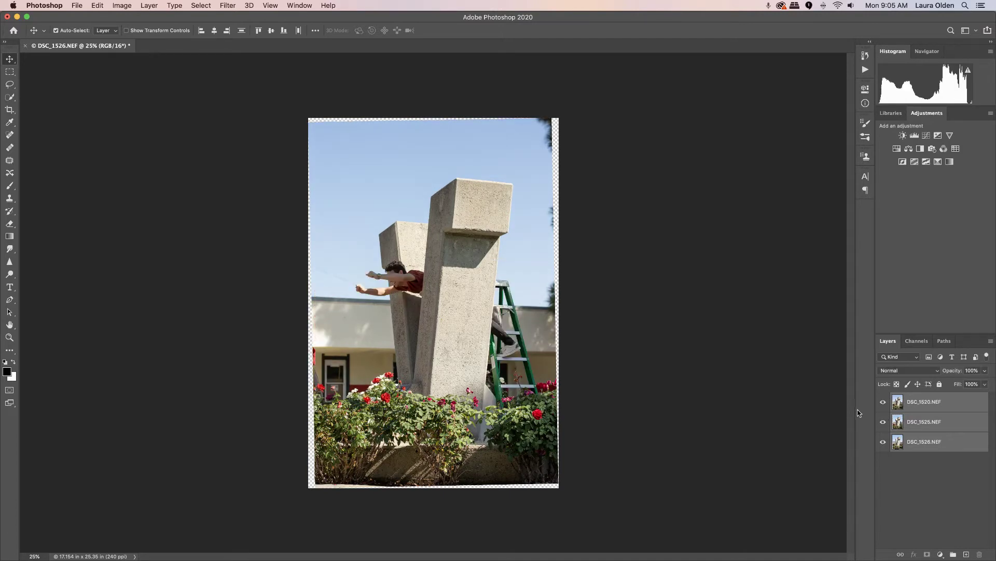
# - Select DSC_1520 alone, compare against base DSC_1526, and leave DSC_1525 hidden
pyautogui.click(942, 403)
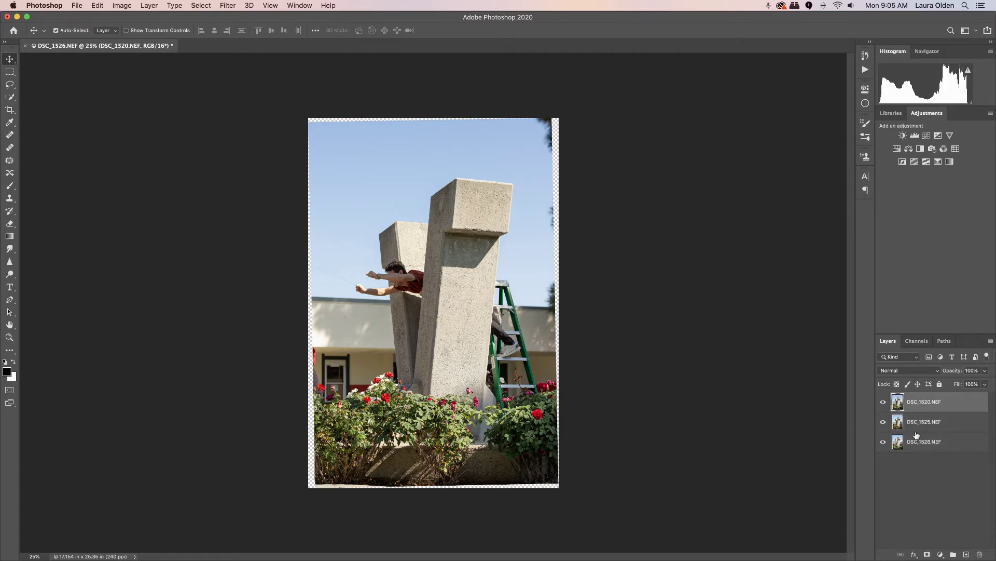
pyautogui.click(883, 441)
pyautogui.click(883, 441)
pyautogui.click(883, 402)
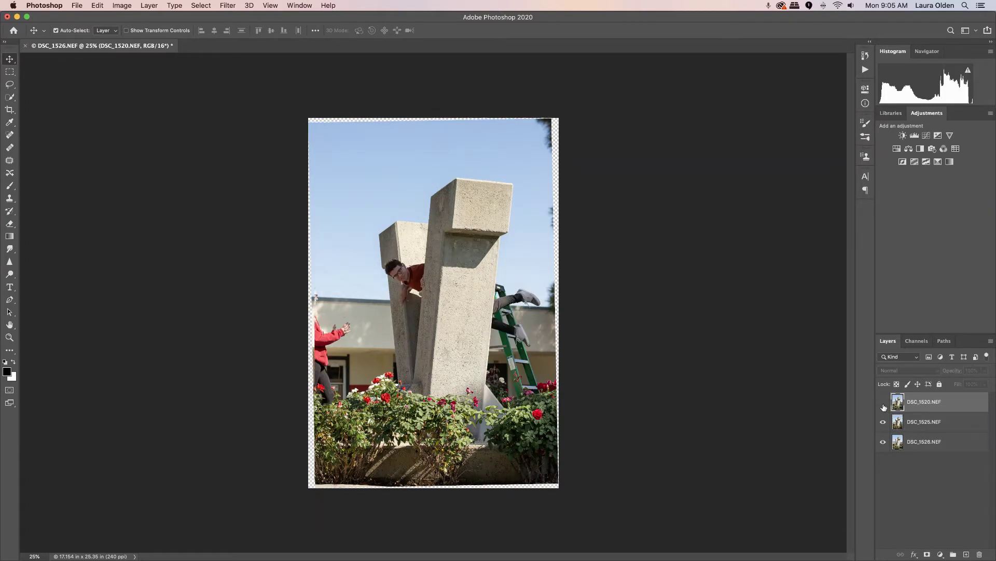
pyautogui.click(883, 421)
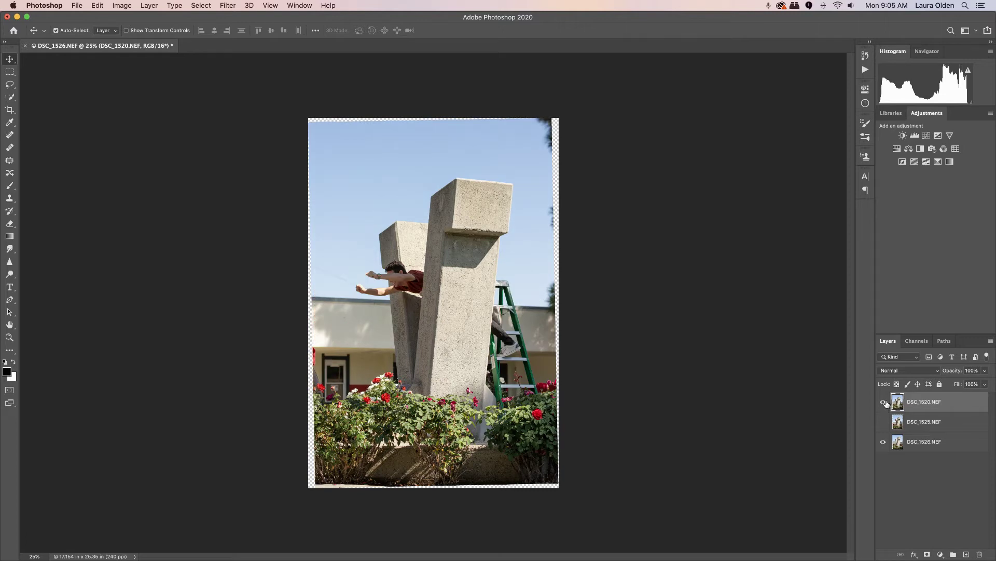
pyautogui.click(883, 401)
pyautogui.click(883, 401)
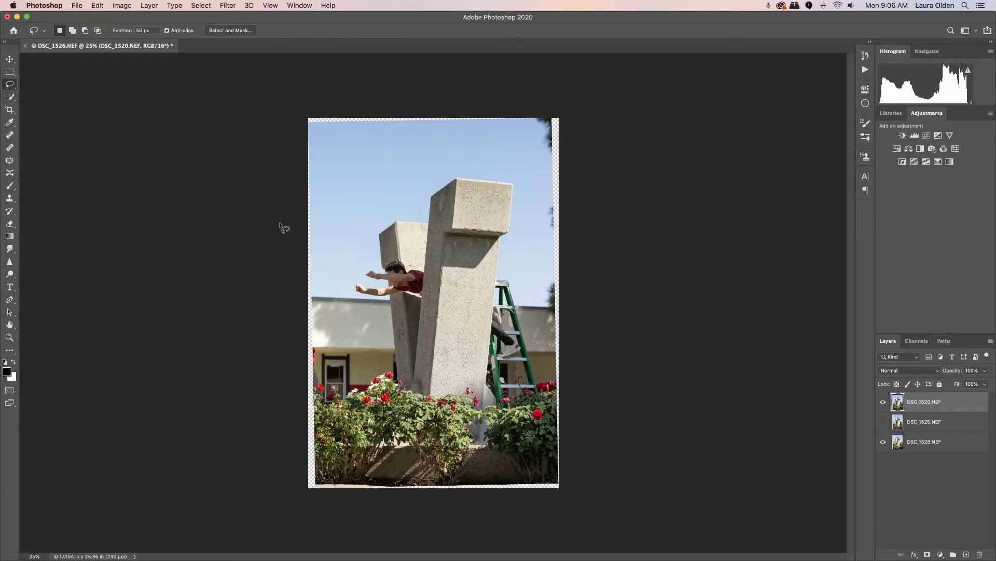
# - Lasso a 50 px feathered area around the flying man, mask DSC_1520 to it, then hide it
pyautogui.click(9, 84)
pyautogui.moveTo(336, 261)
pyautogui.mouseDown()
pyautogui.moveTo(366, 242)
pyautogui.moveTo(427, 238)
pyautogui.moveTo(452, 258)
pyautogui.moveTo(459, 315)
pyautogui.moveTo(441, 390)
pyautogui.moveTo(405, 411)
pyautogui.moveTo(320, 334)
pyautogui.moveTo(337, 259)
pyautogui.mouseUp()
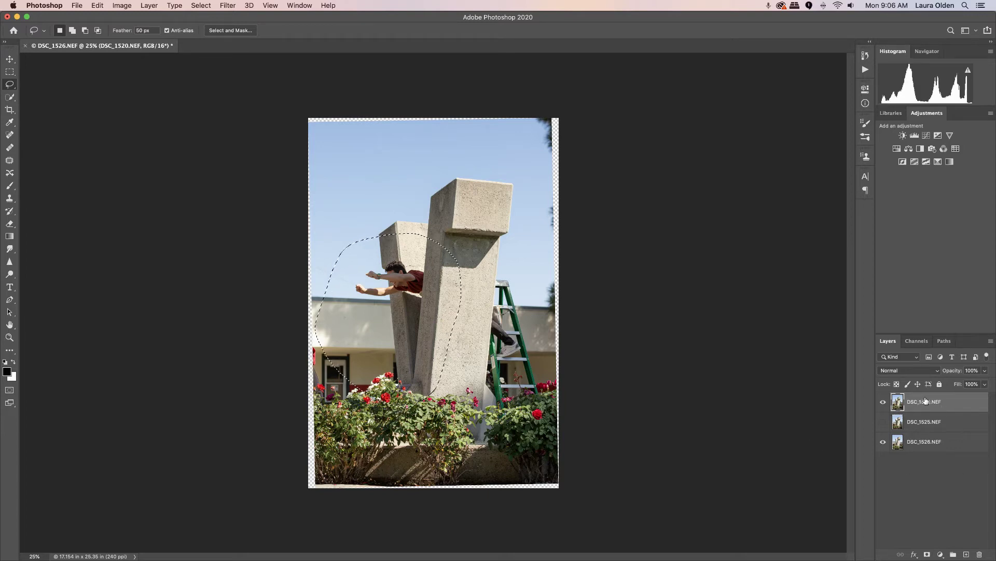
pyautogui.click(927, 554)
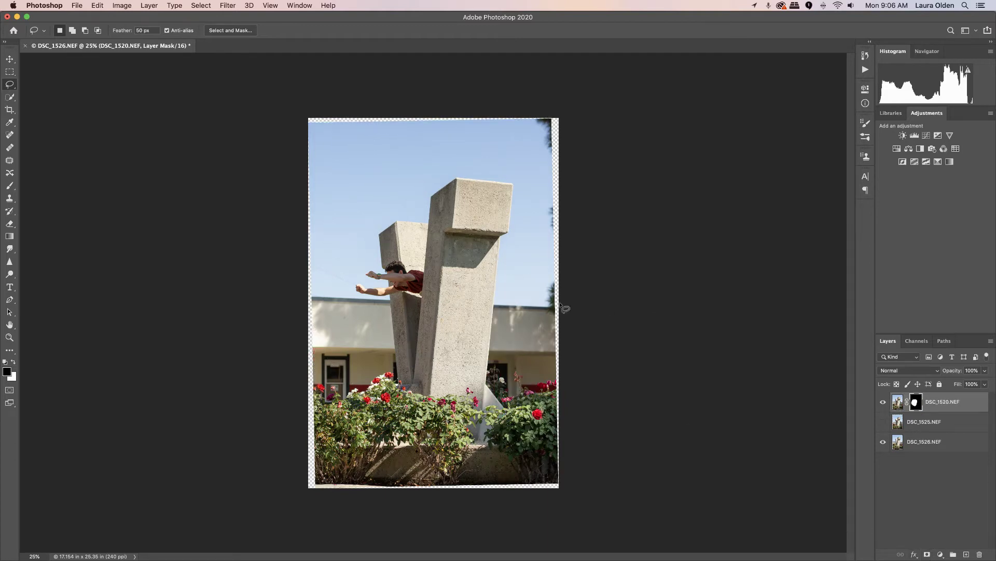
pyautogui.click(884, 403)
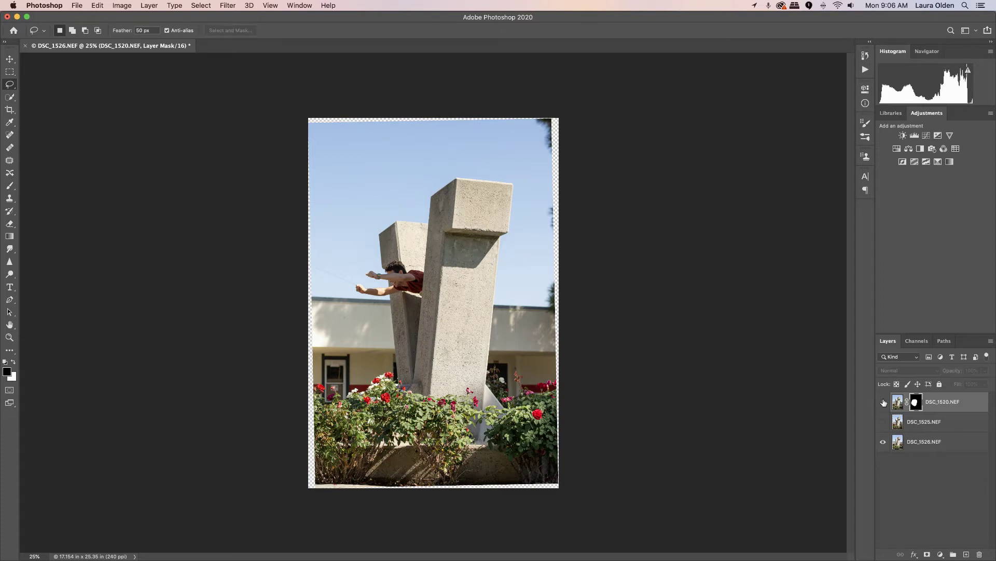
# - Show DSC_1525, zoom to the ladder man, test a Quick Selection on the shoe, deselect, and select that layer
pyautogui.click(884, 422)
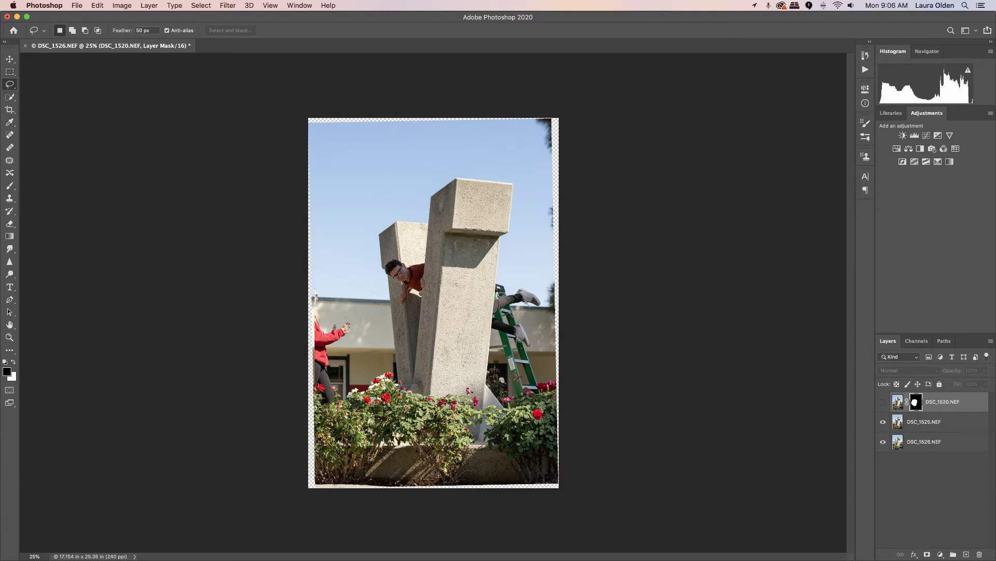
pyautogui.click(10, 99)
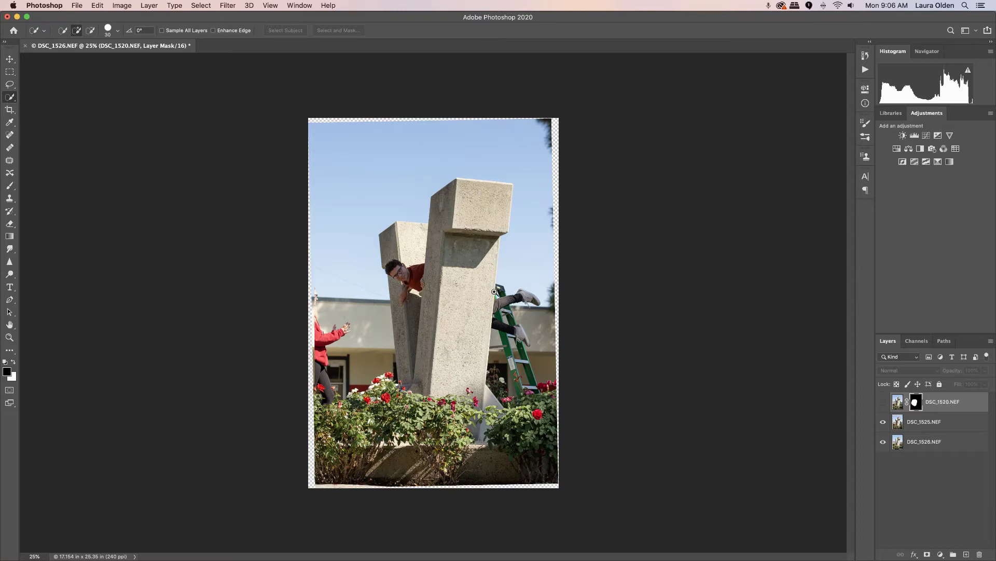
pyautogui.scroll(3, 511, 293)
pyautogui.scroll(3, 510, 293)
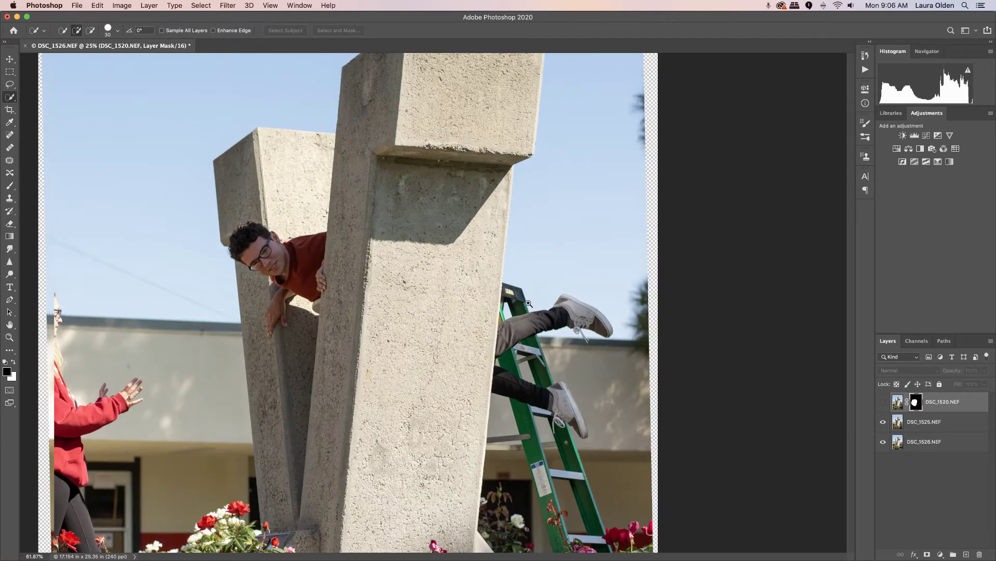
pyautogui.moveTo(486, 327); pyautogui.dragTo(349, 312)
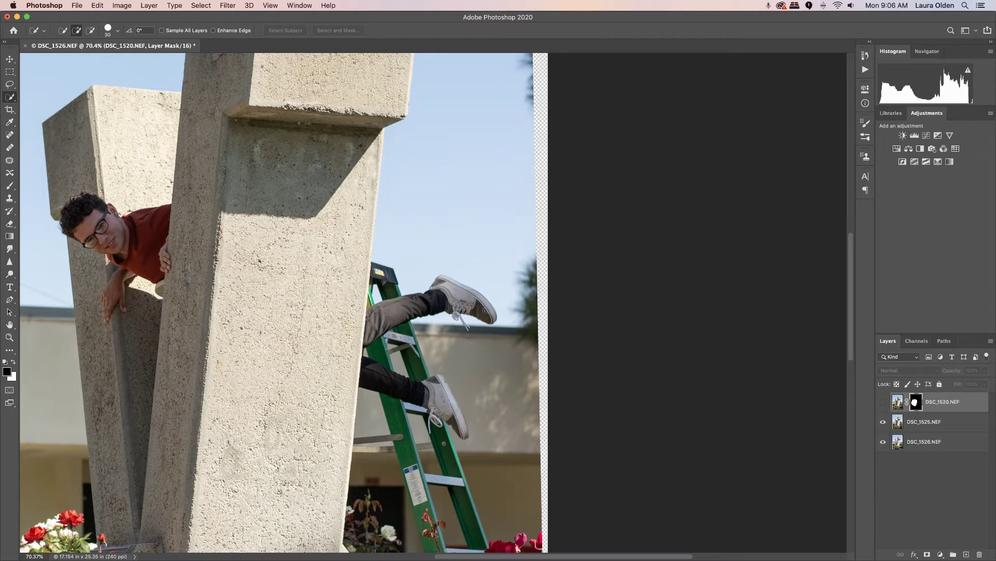
pyautogui.moveTo(470, 300); pyautogui.dragTo(473, 310)
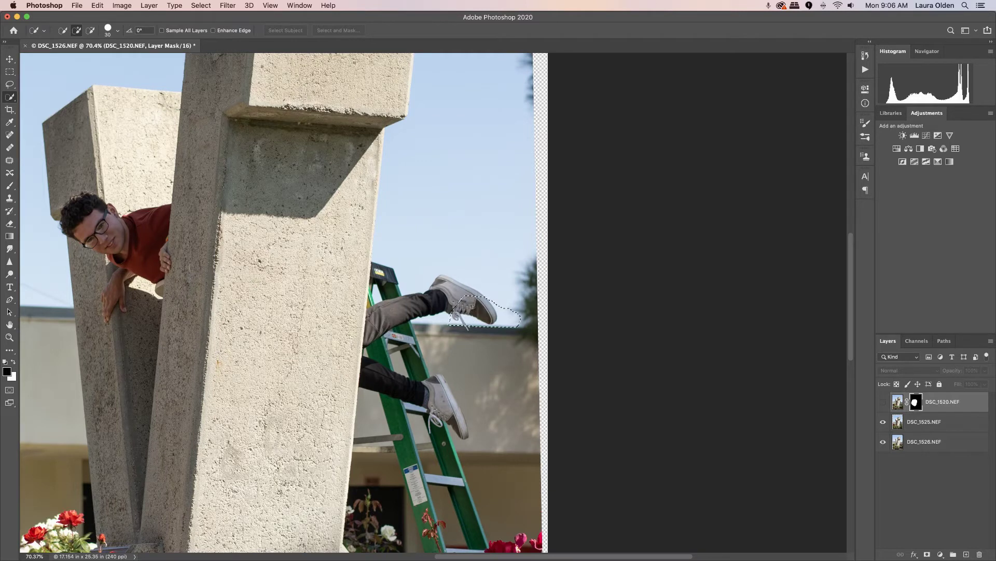
pyautogui.press('super+d')
pyautogui.click(929, 423)
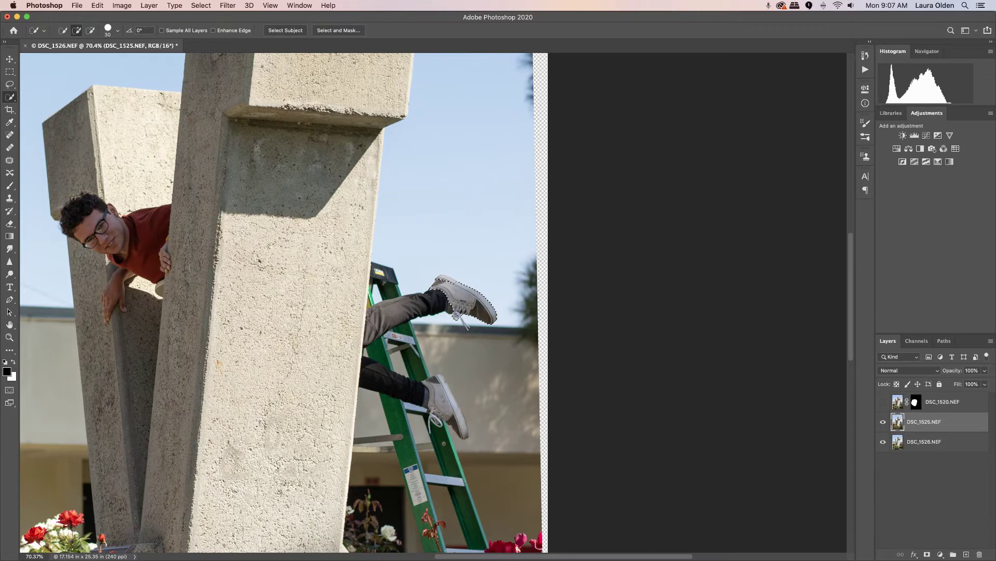
# - Extend the Quick Selection over the raised shoe and grey pant leg, subtracting the shoelaces
pyautogui.click(456, 314)
pyautogui.moveTo(402, 308)
pyautogui.mouseDown()
pyautogui.moveTo(431, 301)
pyautogui.moveTo(421, 323)
pyautogui.mouseUp()
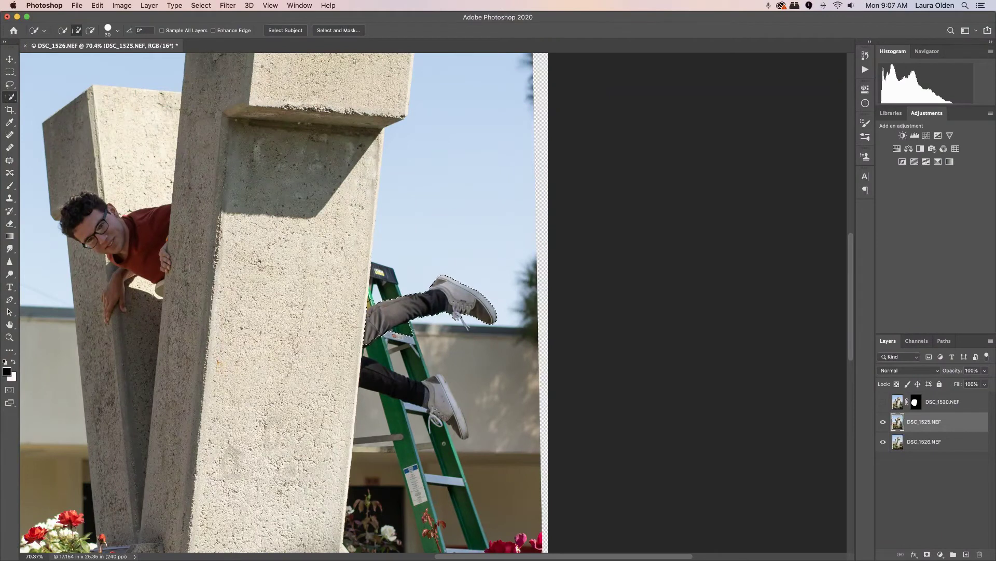
pyautogui.press('alt')
pyautogui.press('alt')
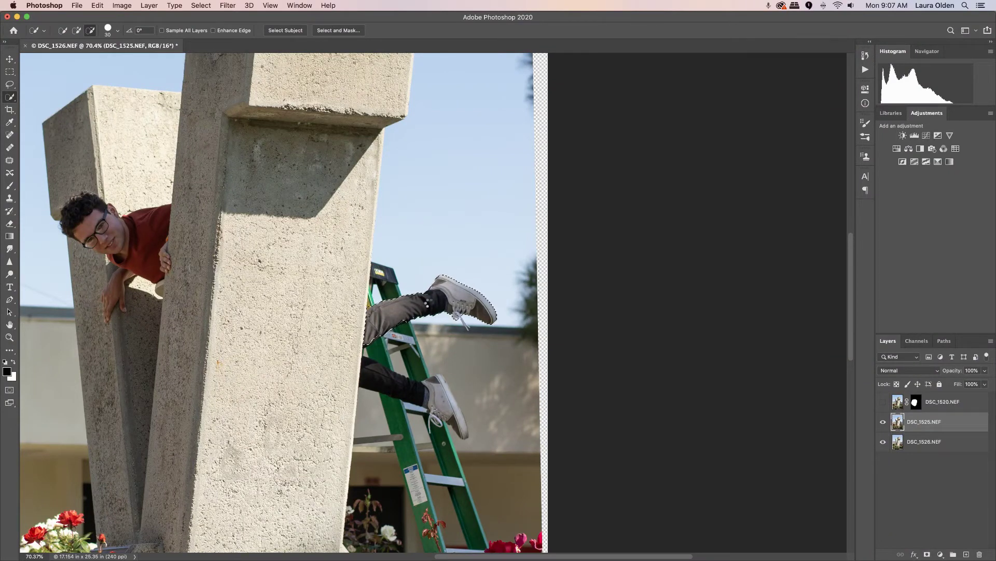
pyautogui.press('alt')
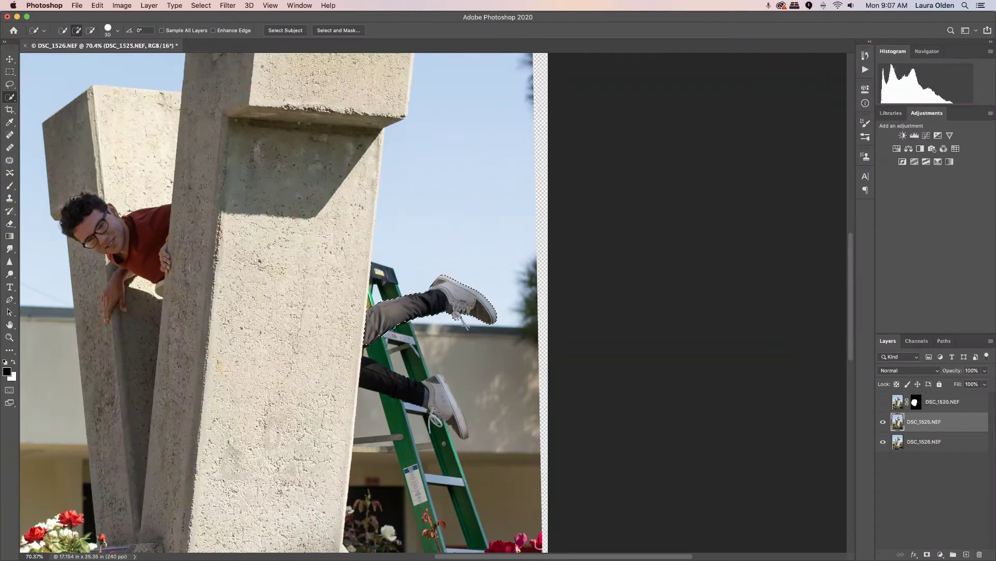
pyautogui.press('alt')
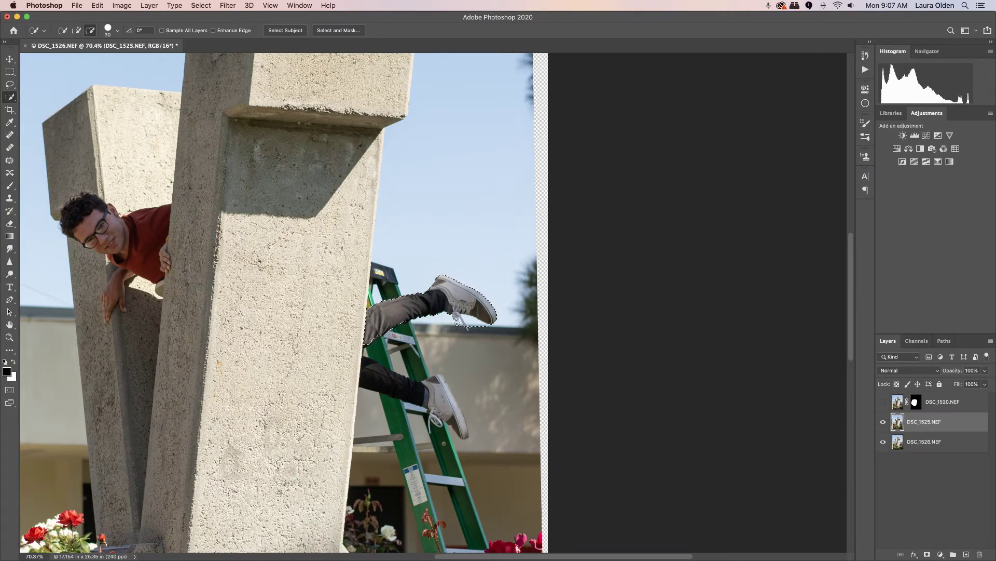
pyautogui.keyDown('alt'); pyautogui.click(464, 322); pyautogui.keyUp('alt')
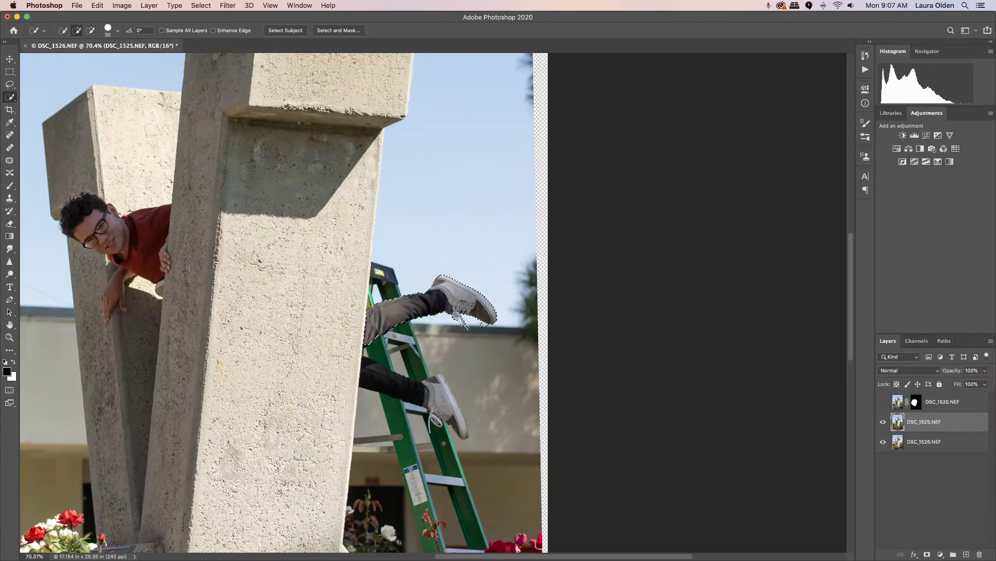
pyautogui.press('alt')
# - Add the lower dark-pant leg and subtract the ladder between the legs
pyautogui.moveTo(406, 381)
pyautogui.mouseDown()
pyautogui.moveTo(364, 378)
pyautogui.moveTo(412, 387)
pyautogui.moveTo(466, 437)
pyautogui.mouseUp()
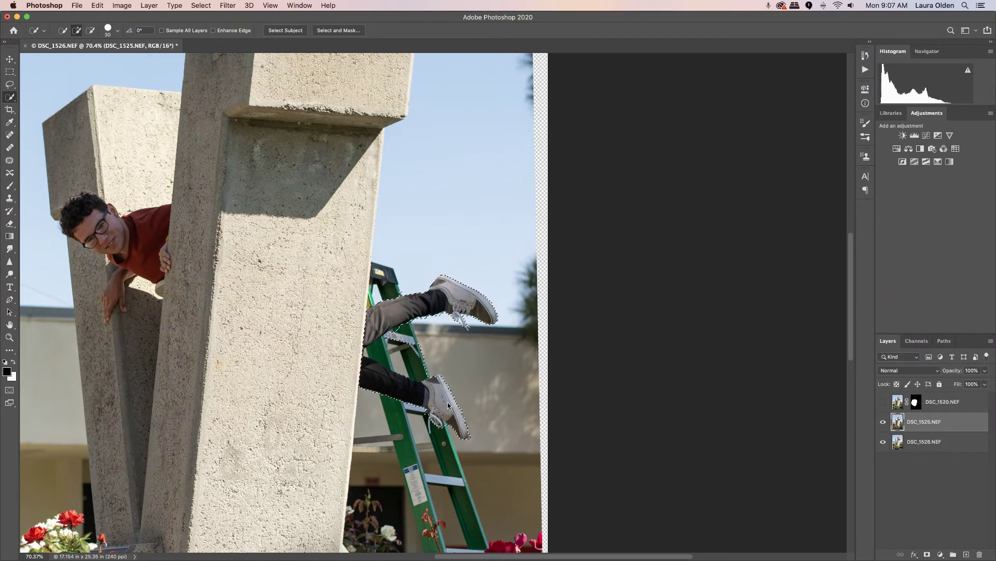
pyautogui.moveTo(397, 340); pyautogui.dragTo(379, 356)
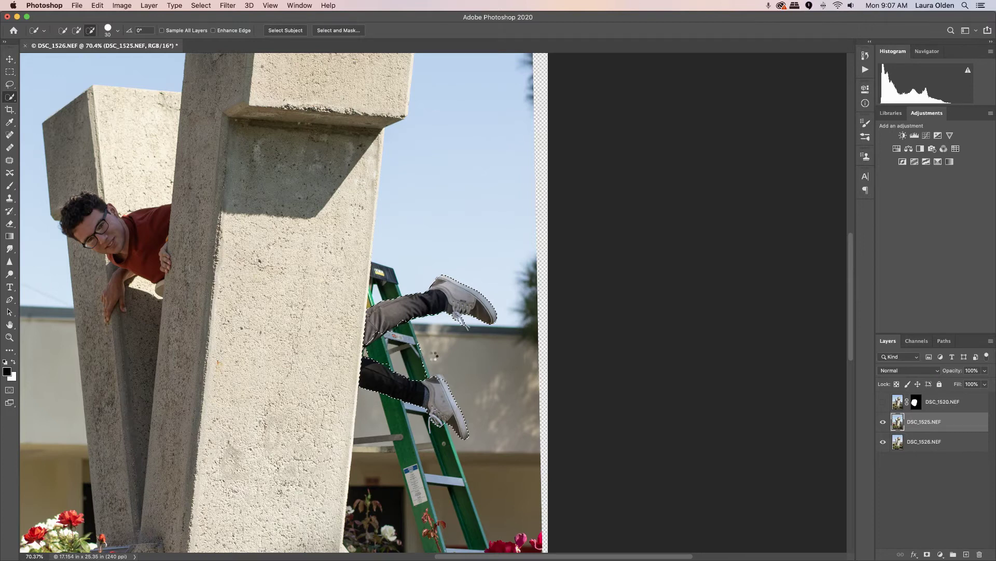
pyautogui.moveTo(434, 356); pyautogui.dragTo(404, 354)
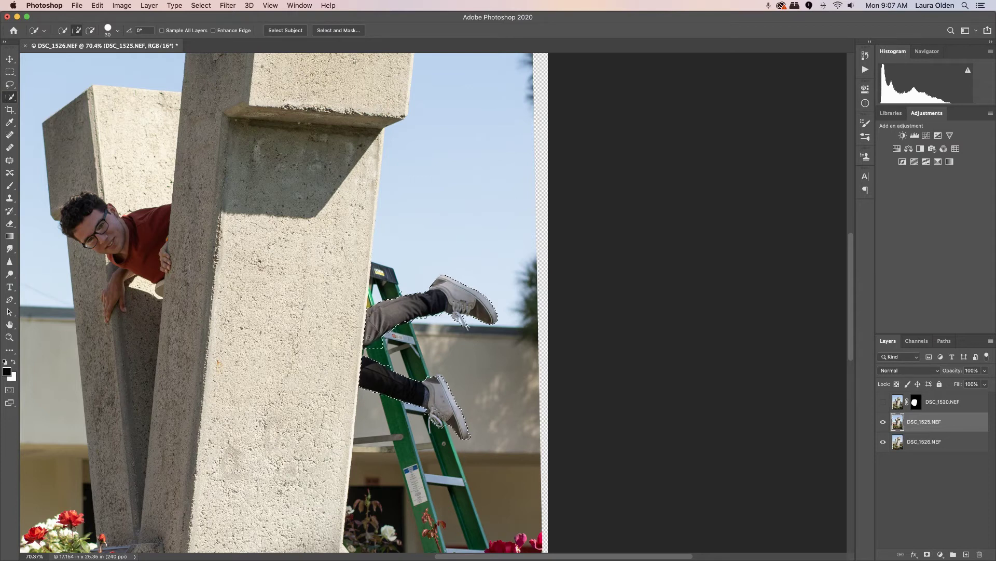
pyautogui.press('alt')
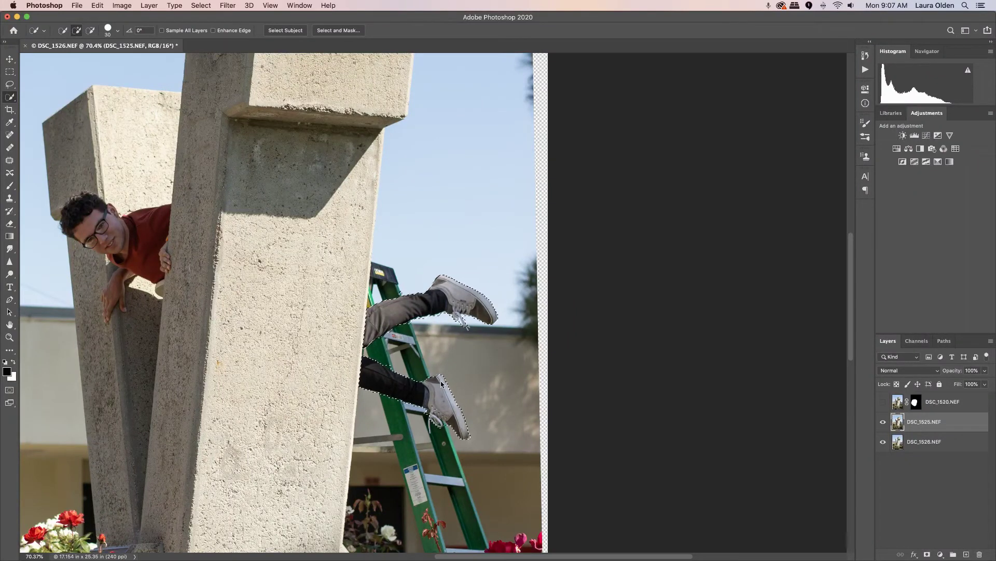
# - Mask DSC_1525 to the legs selection and open the mask in Select and Mask
pyautogui.click(927, 555)
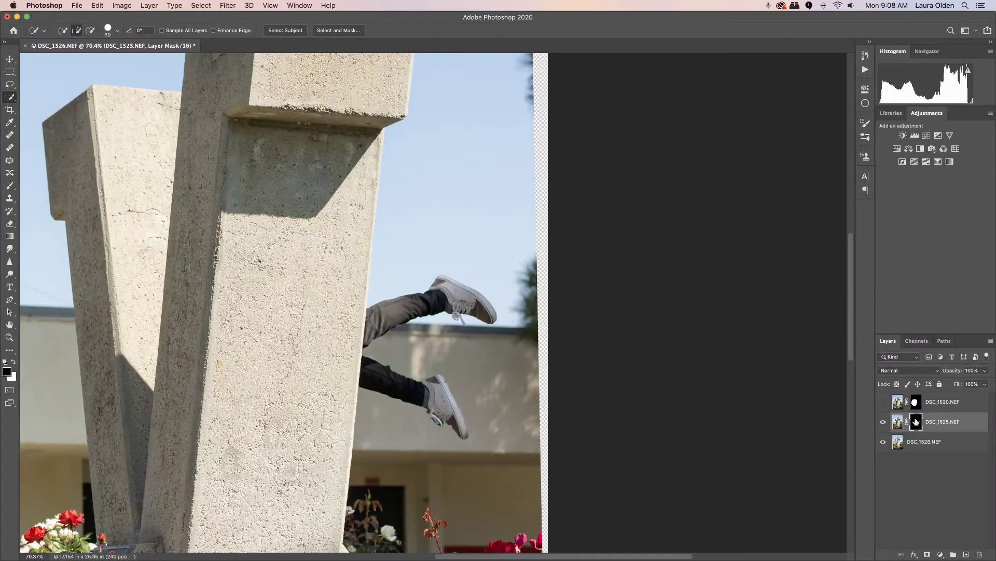
pyautogui.doubleClick(917, 422)
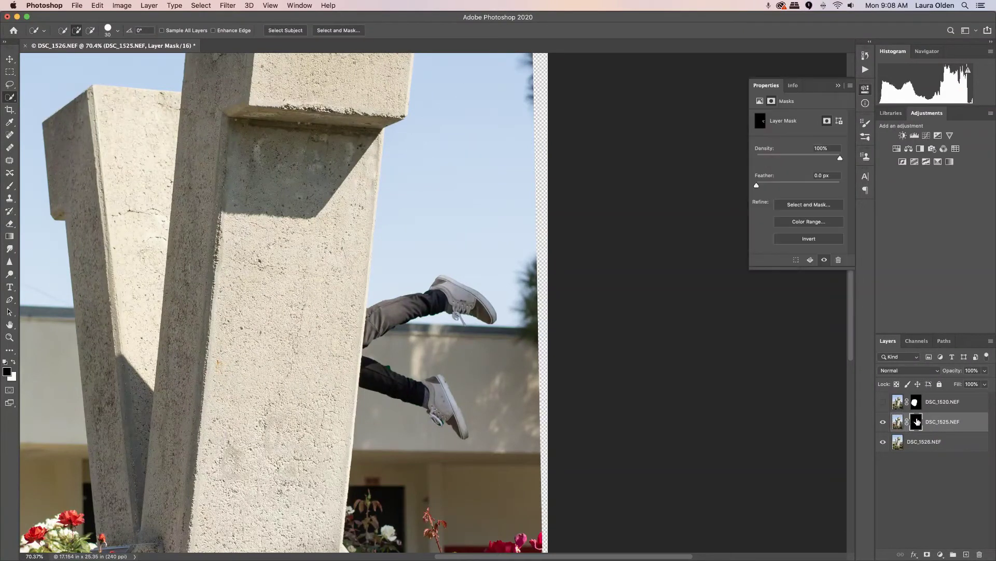
pyautogui.click(340, 31)
pyautogui.press('super+alt+r')
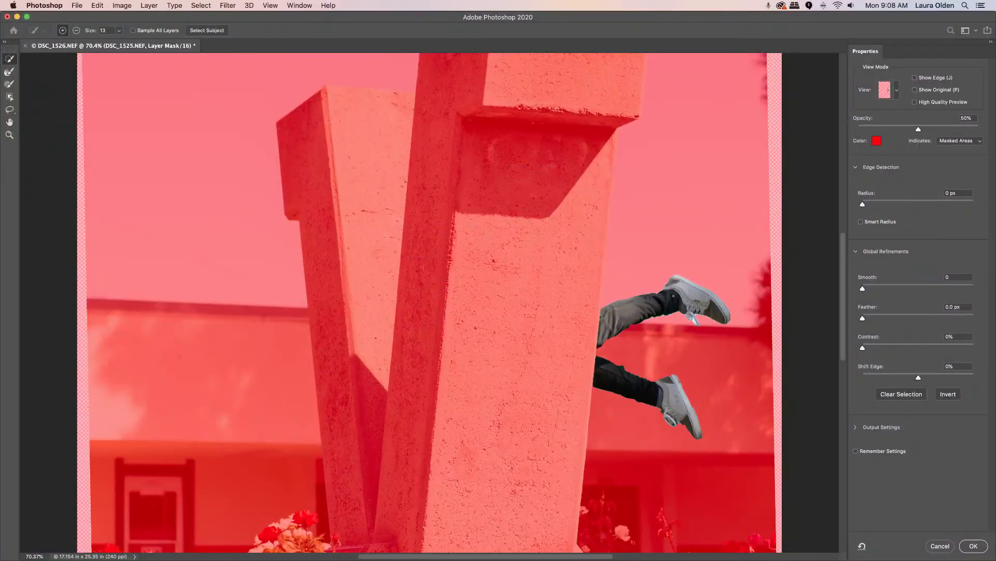
# - Keep the Overlay view and raise the edge Radius to 1 px
pyautogui.click(897, 94)
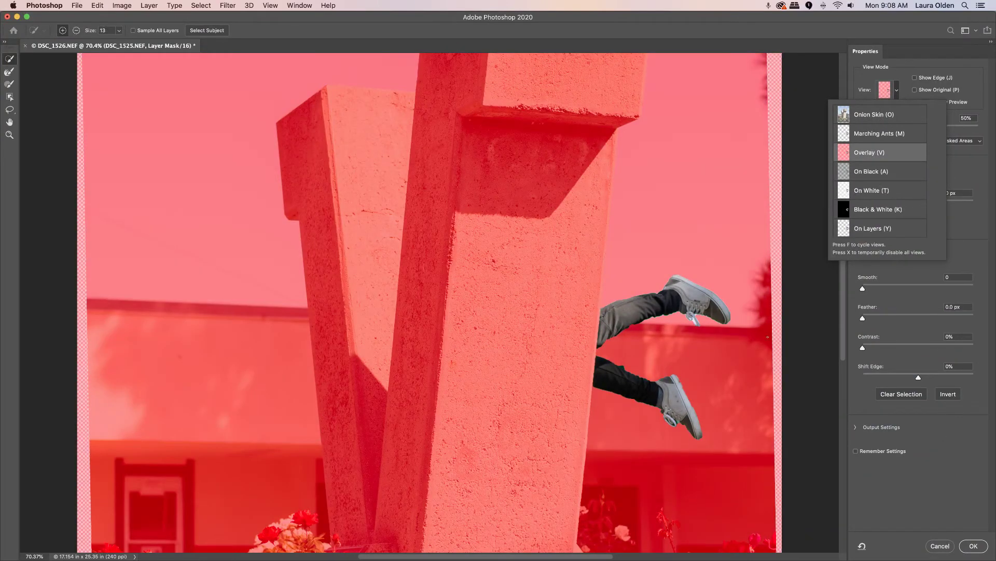
pyautogui.click(903, 87)
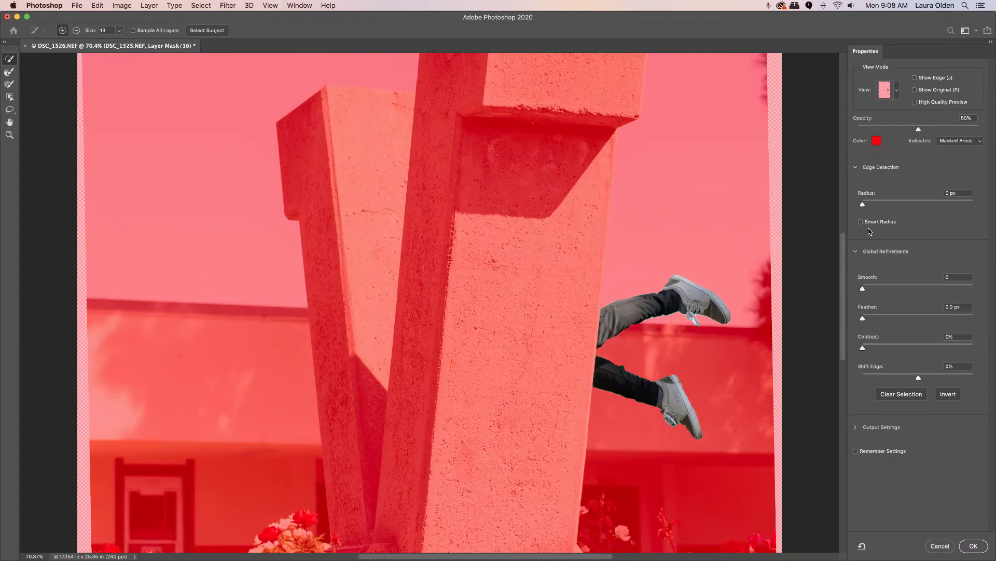
pyautogui.moveTo(863, 204); pyautogui.dragTo(869, 207)
# - Enable Smart Radius, set Smooth 6, zoom to 200% on the legs, then set Feather 0 and Shift Edge -20%
pyautogui.click(860, 222)
pyautogui.moveTo(862, 288); pyautogui.dragTo(870, 319)
pyautogui.press('super+plus')
pyautogui.press('super+plus')
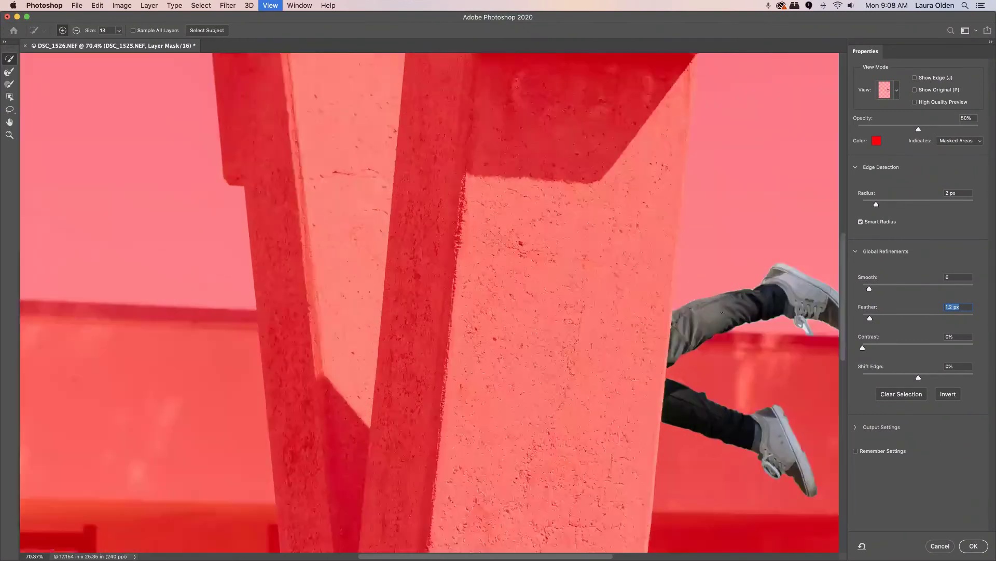
pyautogui.moveTo(628, 324); pyautogui.dragTo(330, 278)
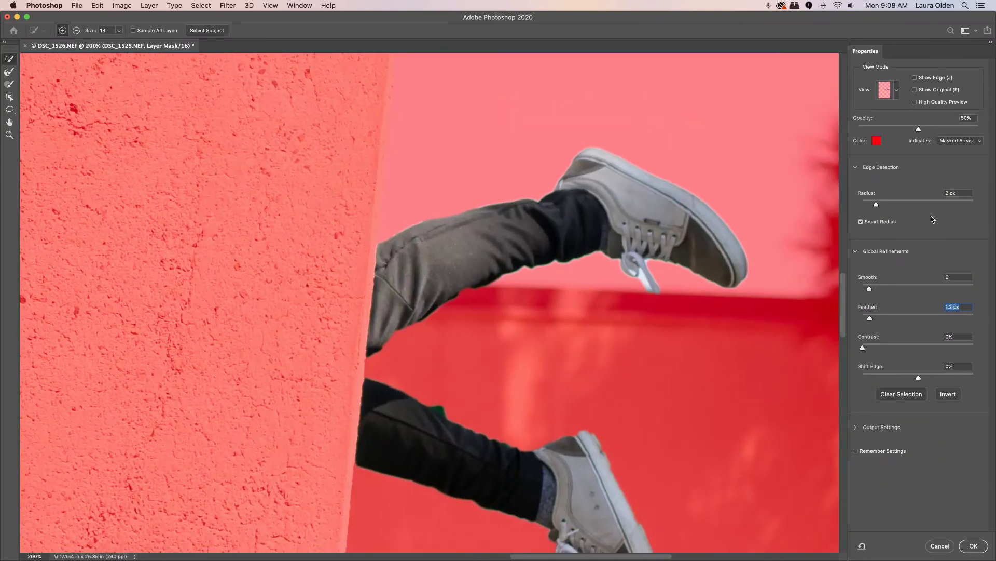
pyautogui.moveTo(874, 320); pyautogui.dragTo(843, 320)
pyautogui.moveTo(919, 378); pyautogui.dragTo(904, 378)
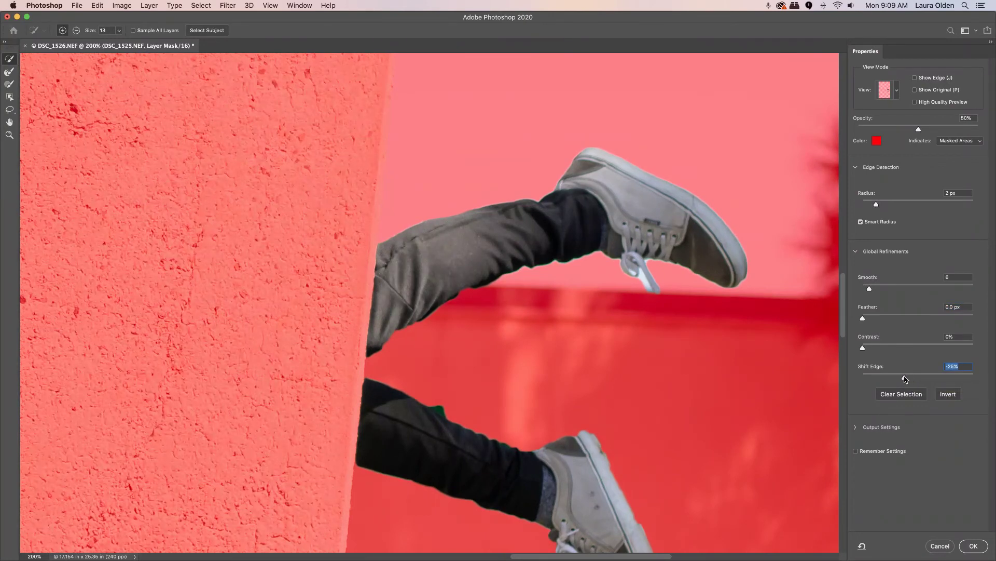
# - With the Select and Mask brush, erase the small green patch from the legs mask
pyautogui.click(9, 86)
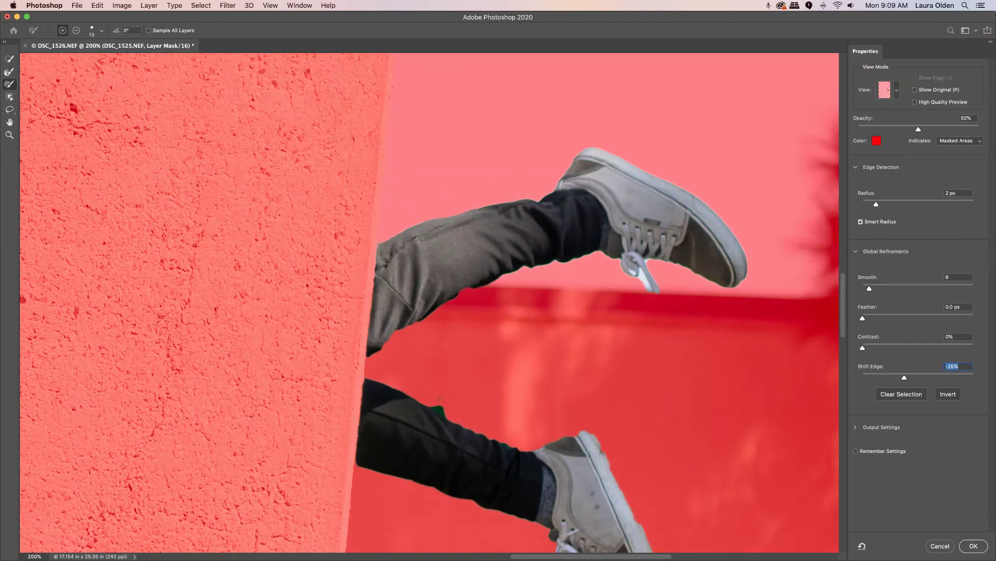
pyautogui.press('alt')
pyautogui.moveTo(442, 403); pyautogui.dragTo(450, 408)
pyautogui.press('alt')
# - Paint the shoelace tip back in with a smaller brush, enlarge it to 25, and apply the mask
pyautogui.press('alt')
pyautogui.press('[')
pyautogui.press('alt')
pyautogui.moveTo(648, 285); pyautogui.dragTo(652, 290)
pyautogui.press(']')
pyautogui.press(']')
pyautogui.press(']')
pyautogui.press(']')
pyautogui.click(983, 549)
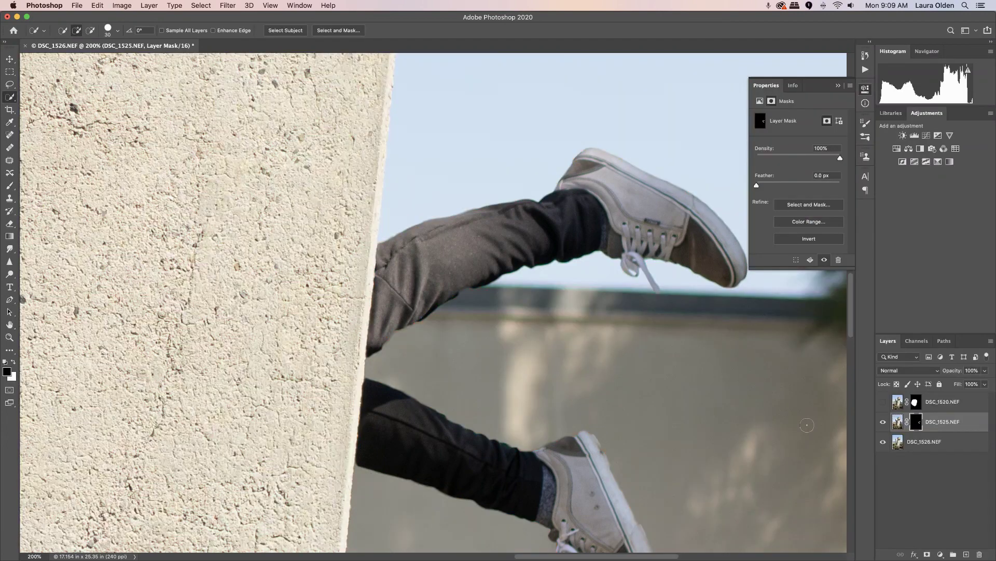